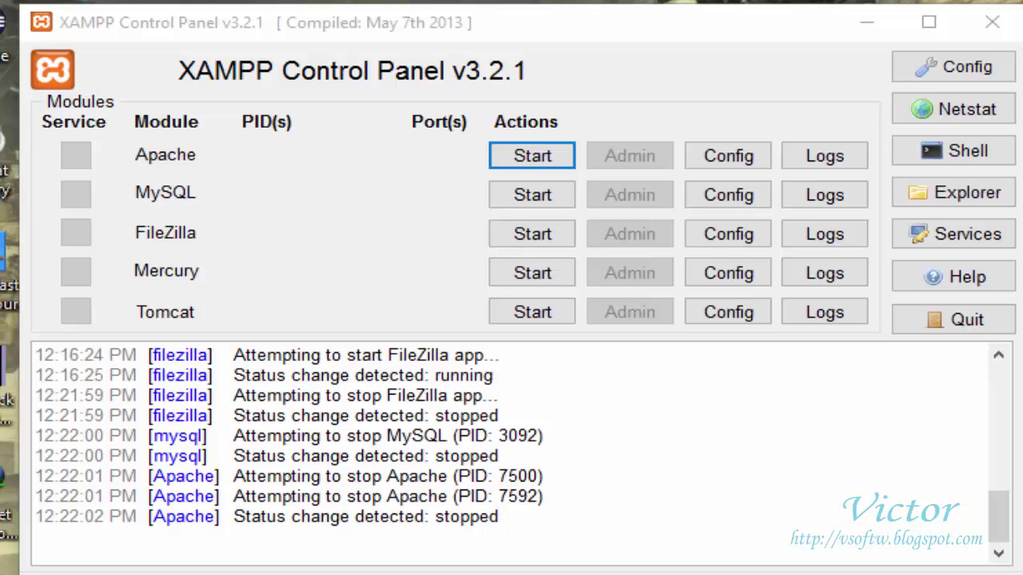
- Start the Apache and MySQL servers in XAMPP so both show as running
{"action": "left_click", "coordinate": [552, 160]}
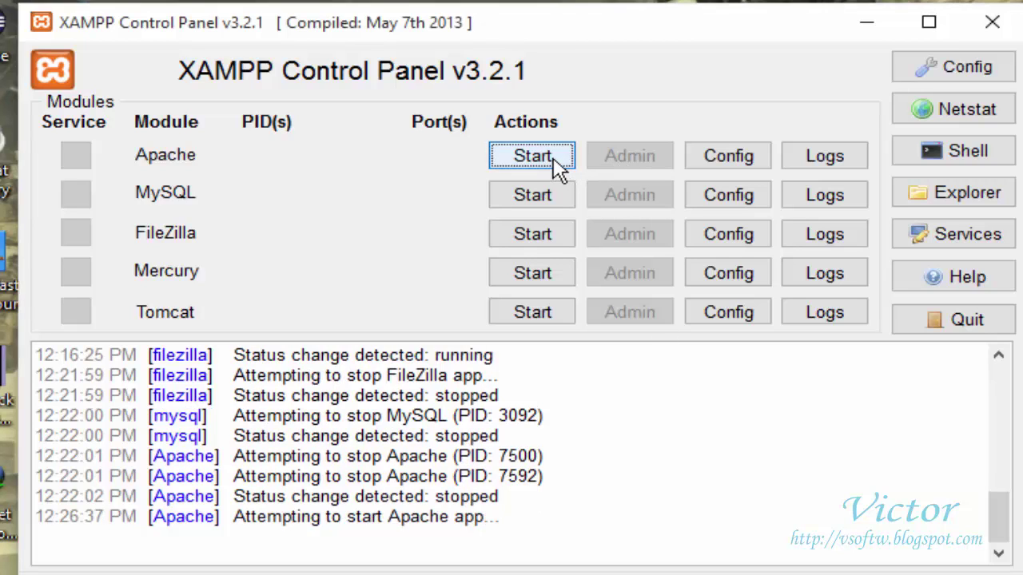
{"action": "left_click", "coordinate": [543, 198]}
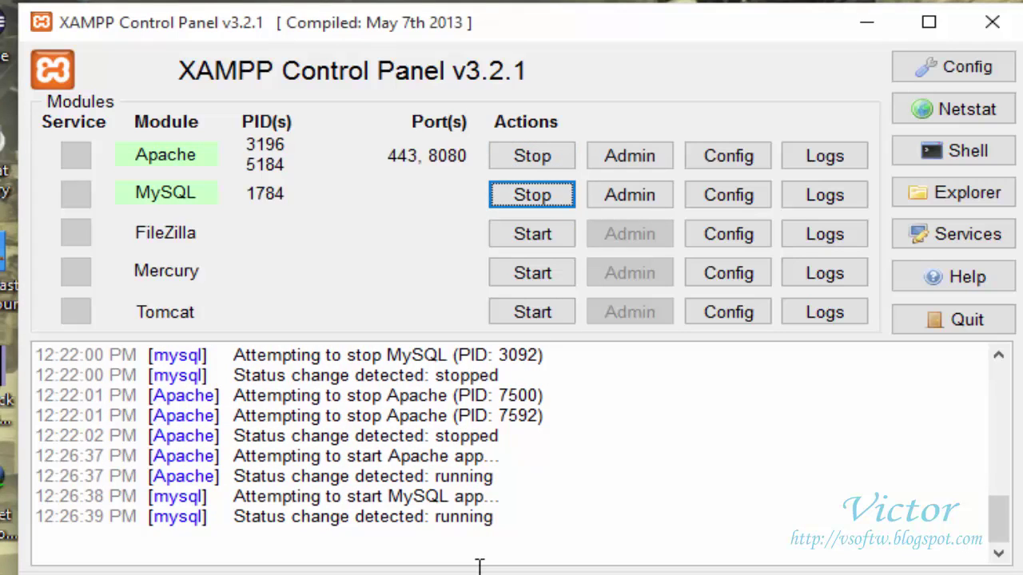
- Open the localhost Vstuffs WordPress dashboard and go to the Themes page
{"action": "left_click", "coordinate": [448, 551]}
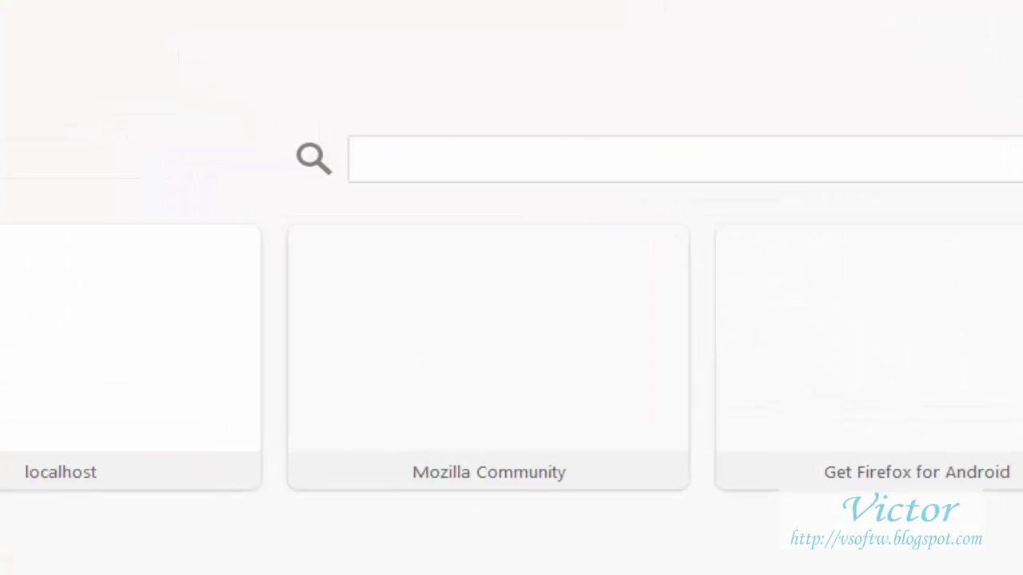
{"action": "type", "text": "localhost/"}
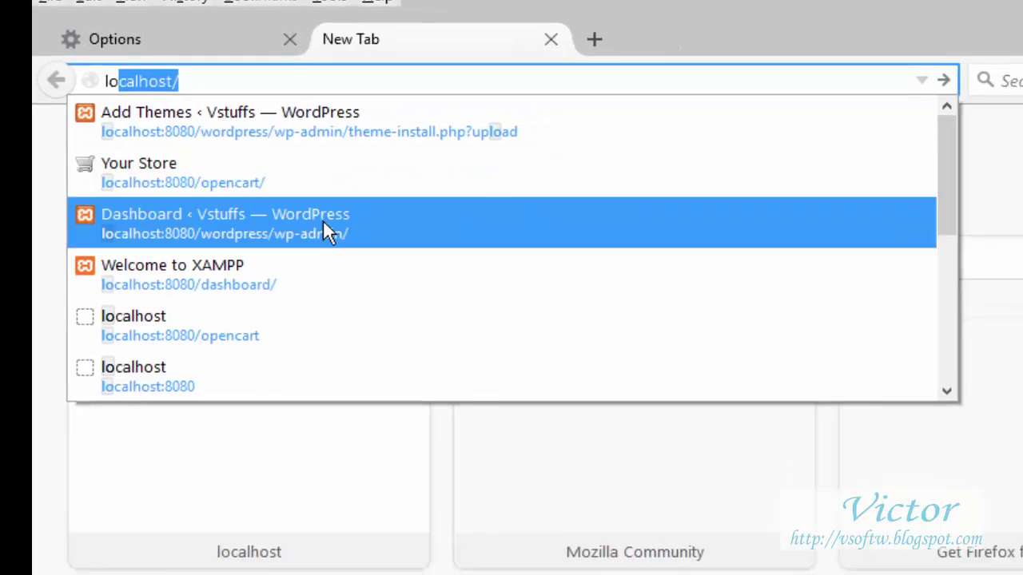
{"action": "left_click", "coordinate": [330, 243]}
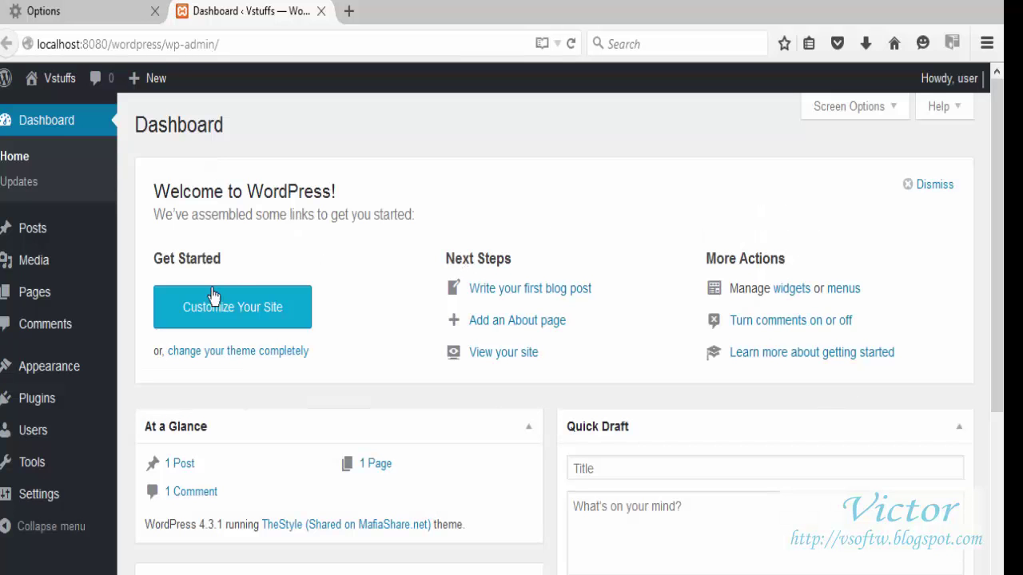
{"action": "left_click", "coordinate": [232, 349]}
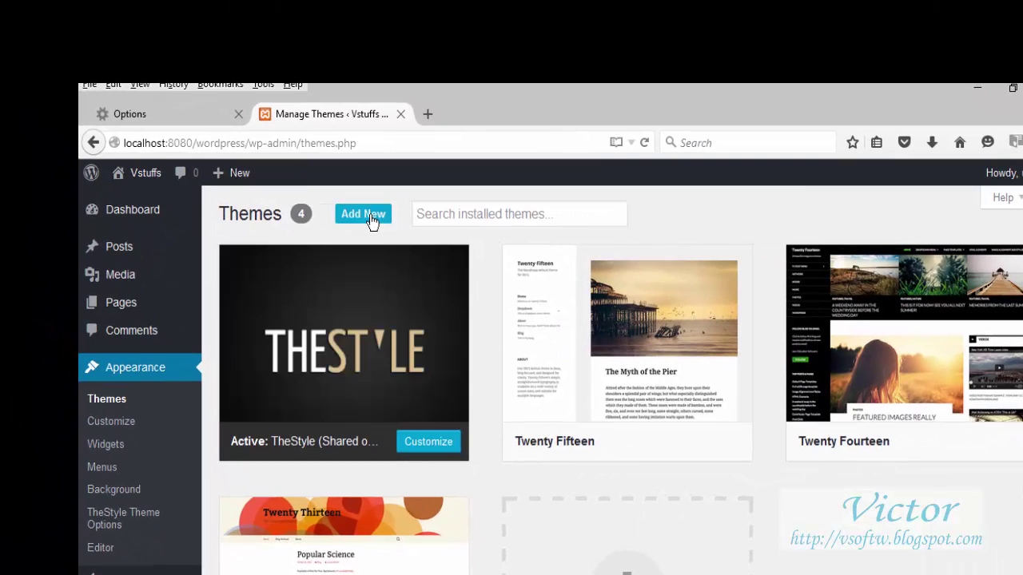
- Choose enfold.zip from the Desktop as the file for Add New > Upload Theme
{"action": "left_click", "coordinate": [370, 218]}
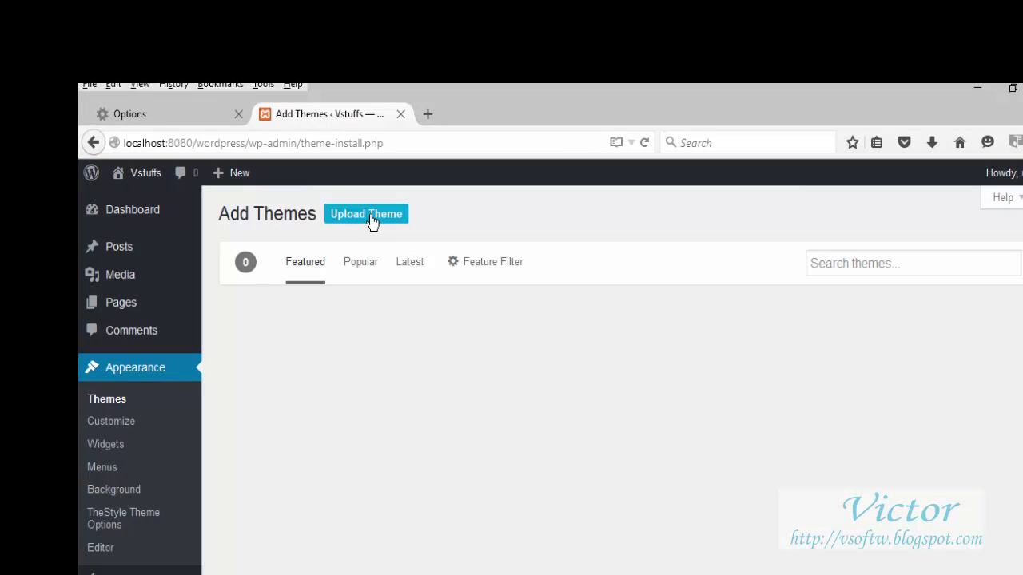
{"action": "left_click", "coordinate": [376, 214]}
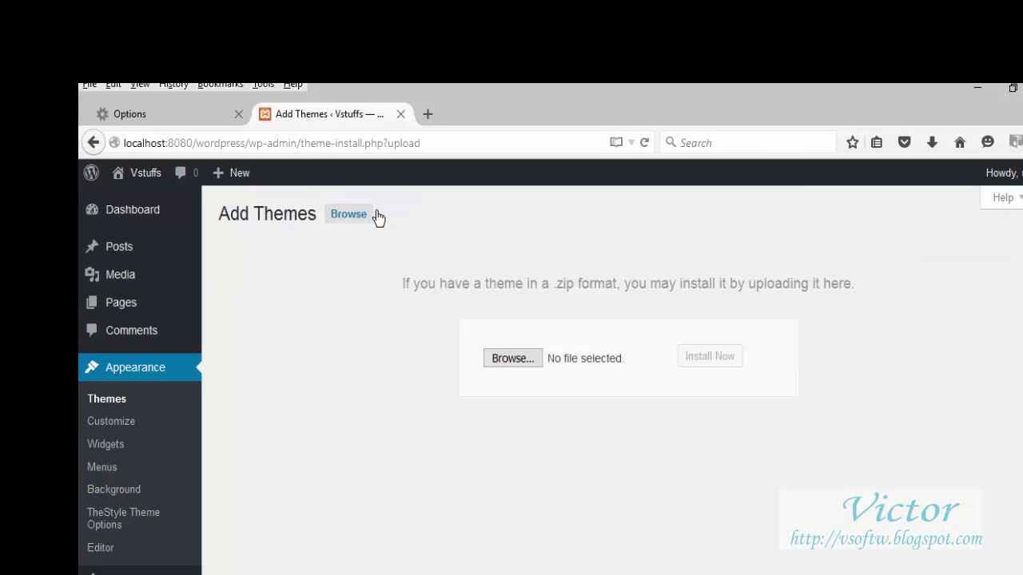
{"action": "left_click", "coordinate": [521, 359]}
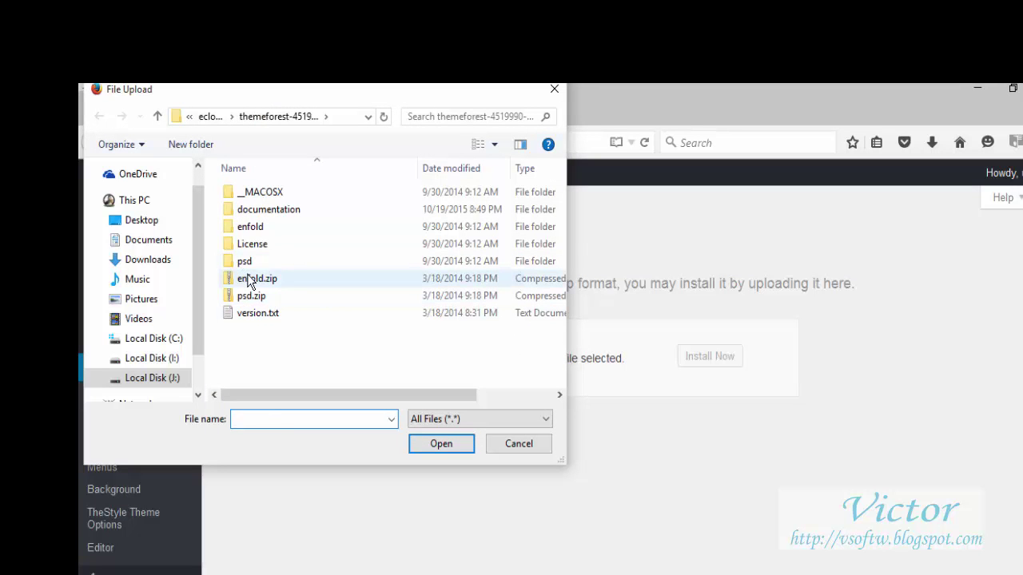
{"action": "left_click", "coordinate": [249, 280]}
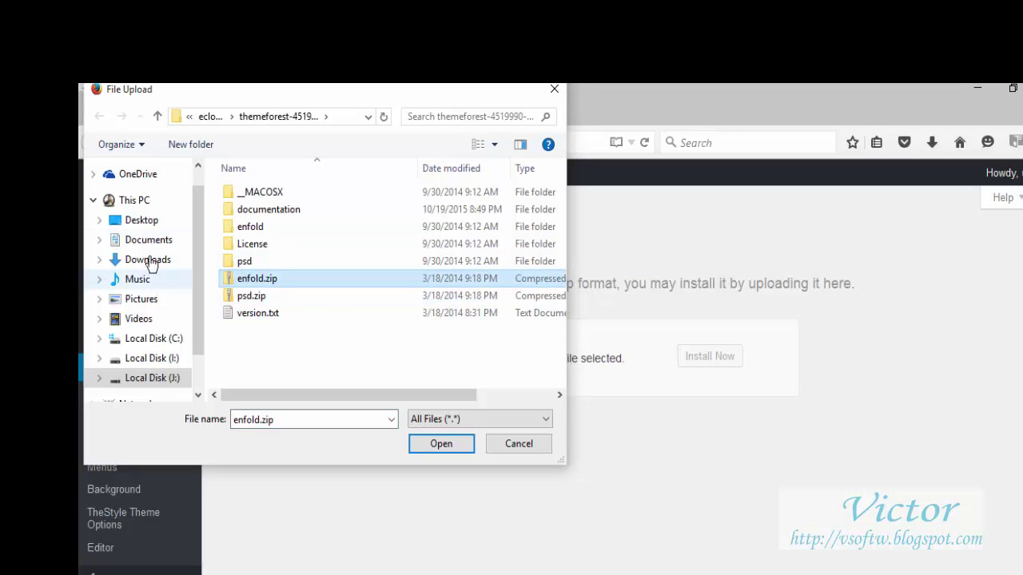
{"action": "left_click", "coordinate": [142, 220]}
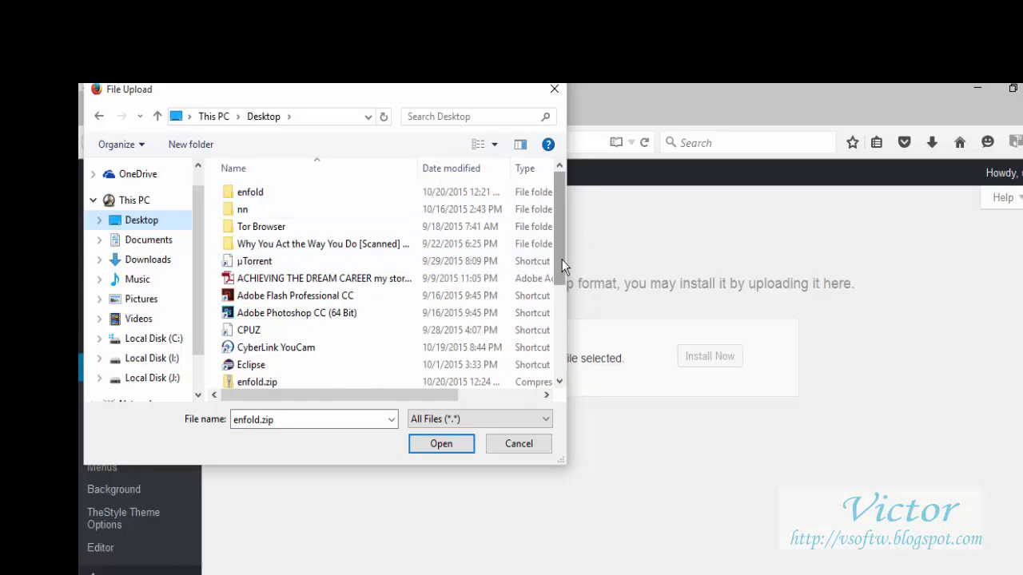
{"action": "left_click_drag", "start_coordinate": [560, 231], "coordinate": [562, 265]}
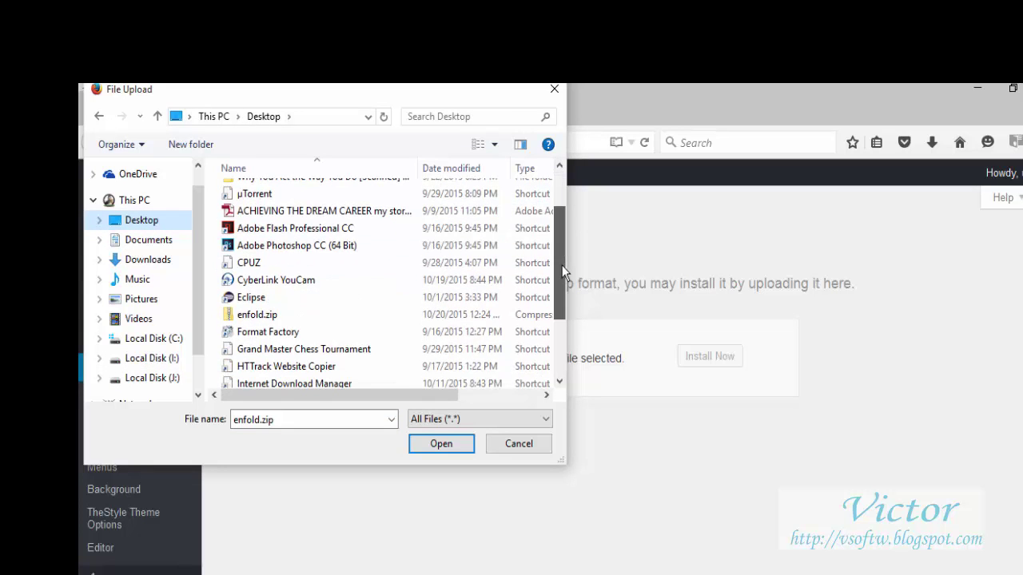
{"action": "left_click", "coordinate": [254, 316]}
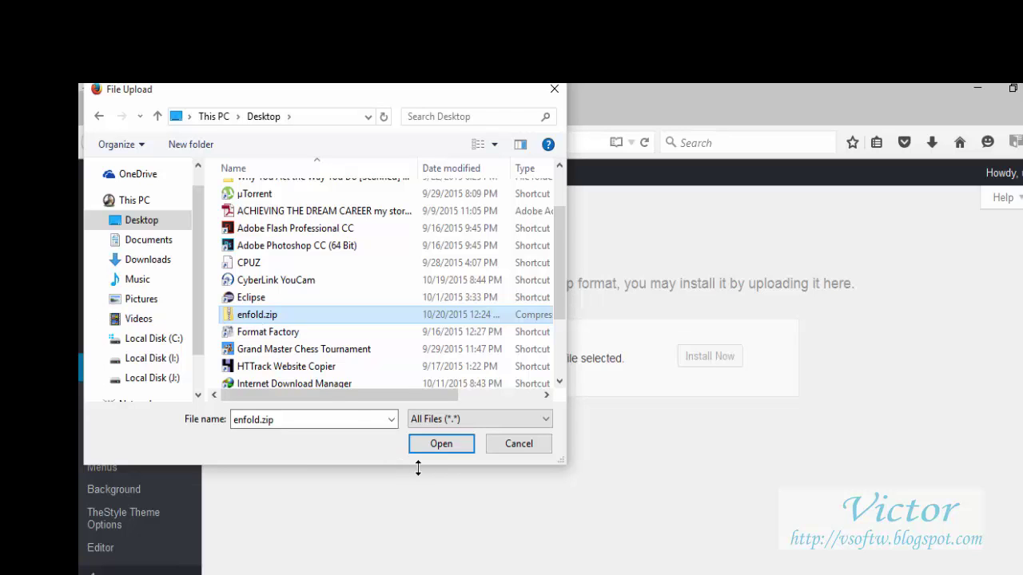
- Try installing enfold.zip, hit the upload-size error, and return to the upload form
{"action": "left_click", "coordinate": [438, 444]}
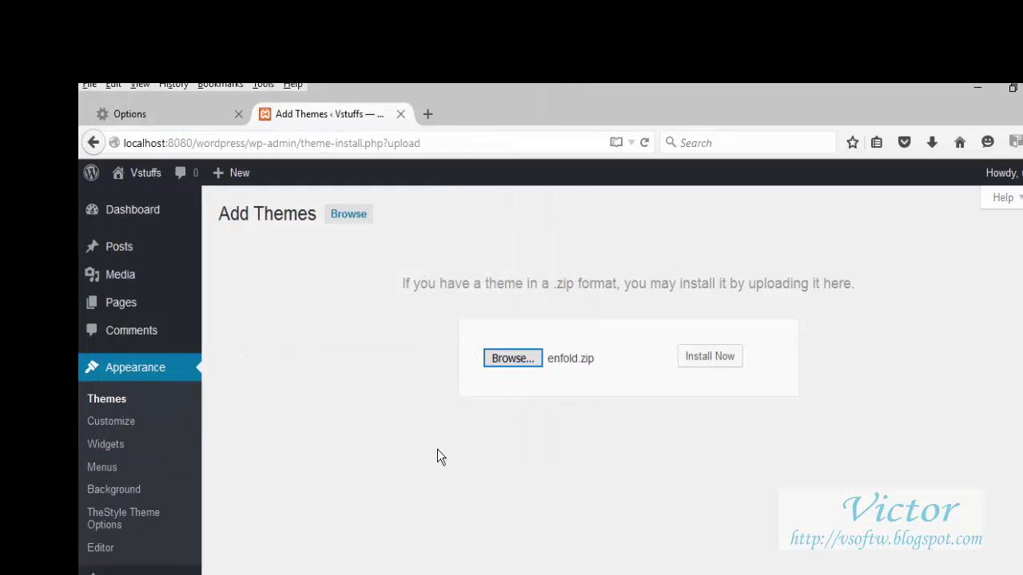
{"action": "left_click", "coordinate": [709, 356]}
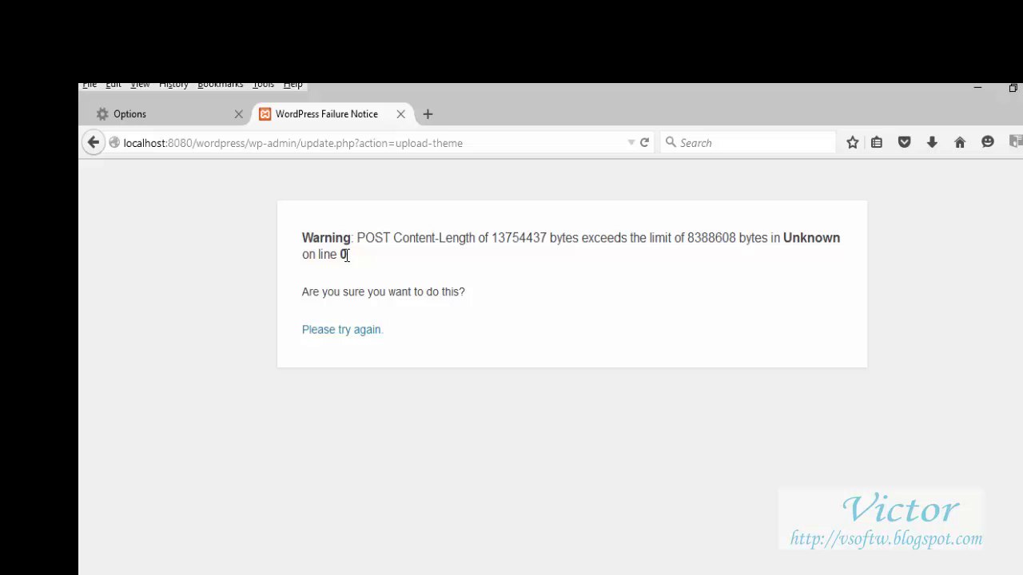
{"action": "left_click_drag", "start_coordinate": [297, 236], "coordinate": [572, 254]}
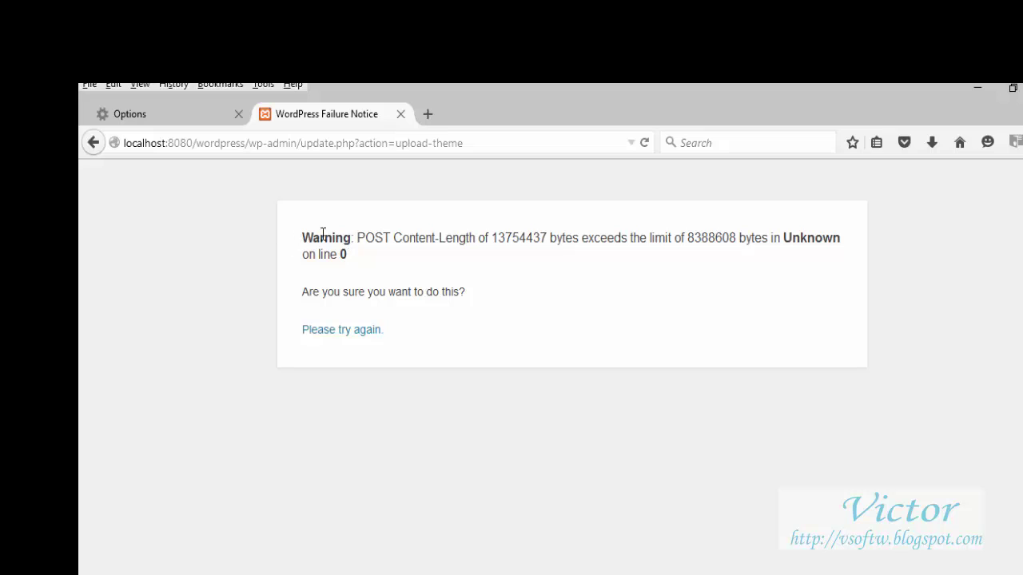
{"action": "left_click", "coordinate": [588, 250]}
{"action": "left_click", "coordinate": [93, 144]}
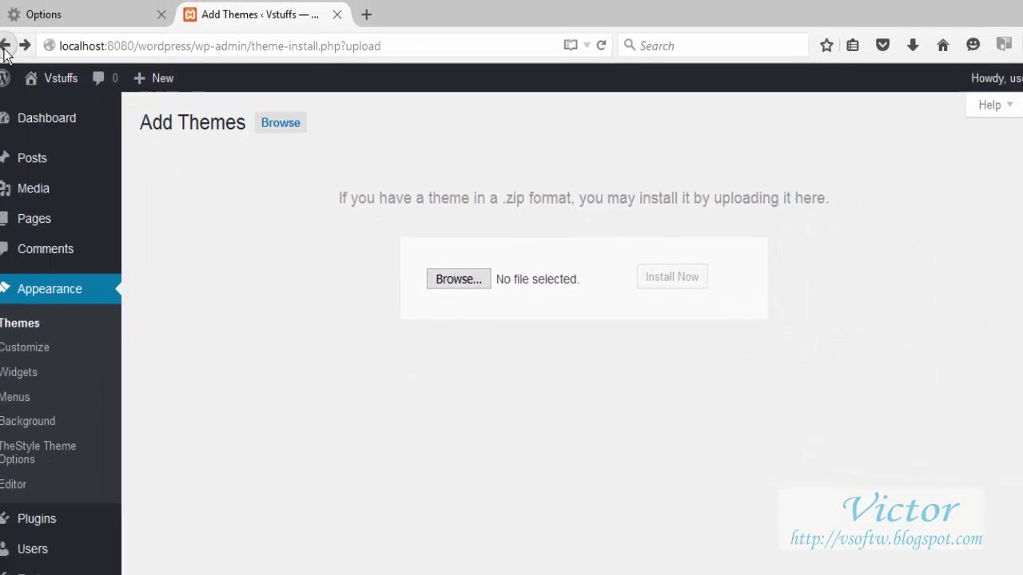
{"action": "left_click", "coordinate": [38, 53]}
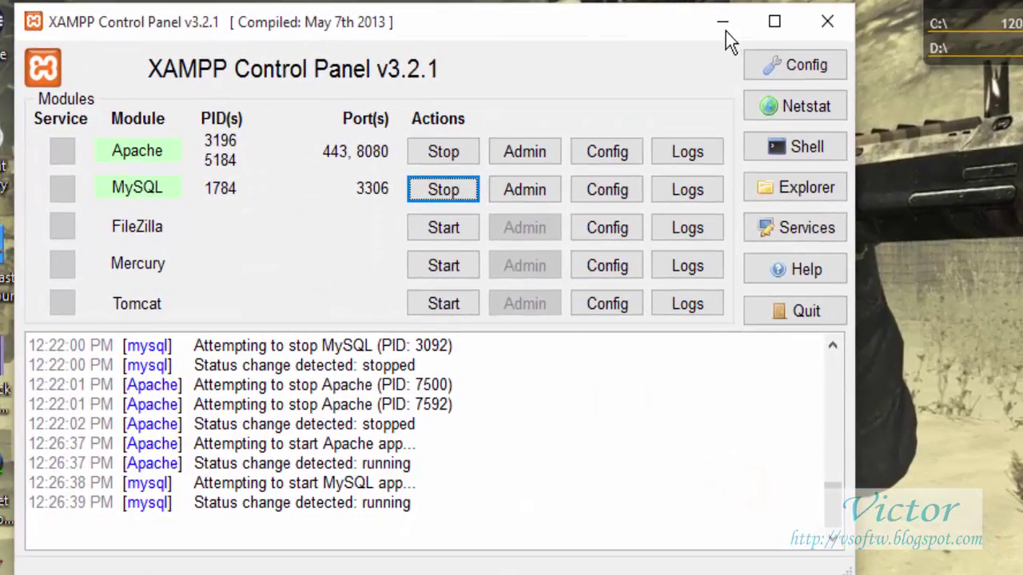
- Extract enfold.zip on the desktop and copy the extracted enfold folder
{"action": "left_click", "coordinate": [727, 28]}
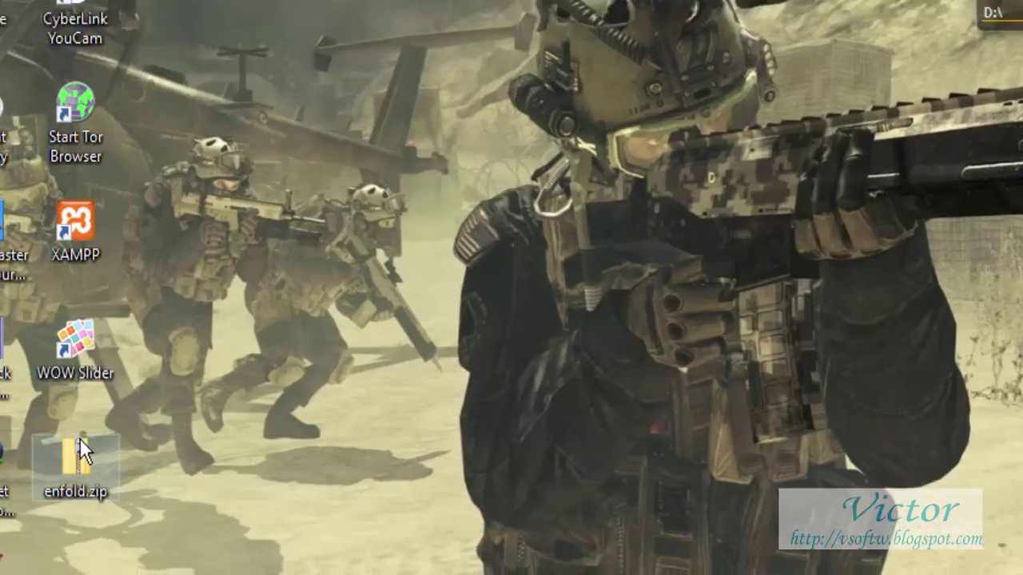
{"action": "left_click", "coordinate": [76, 459]}
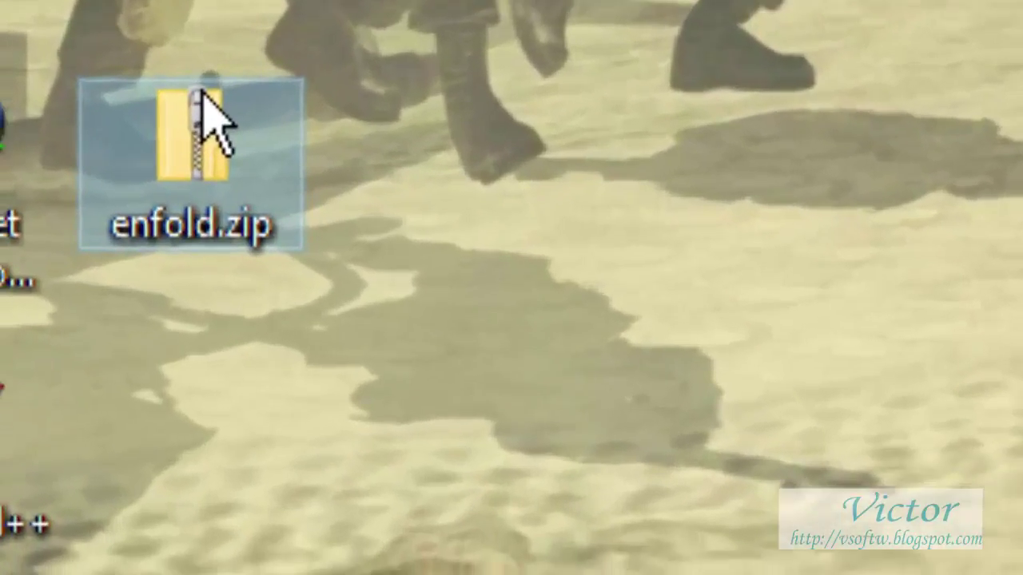
{"action": "right_click", "coordinate": [202, 94]}
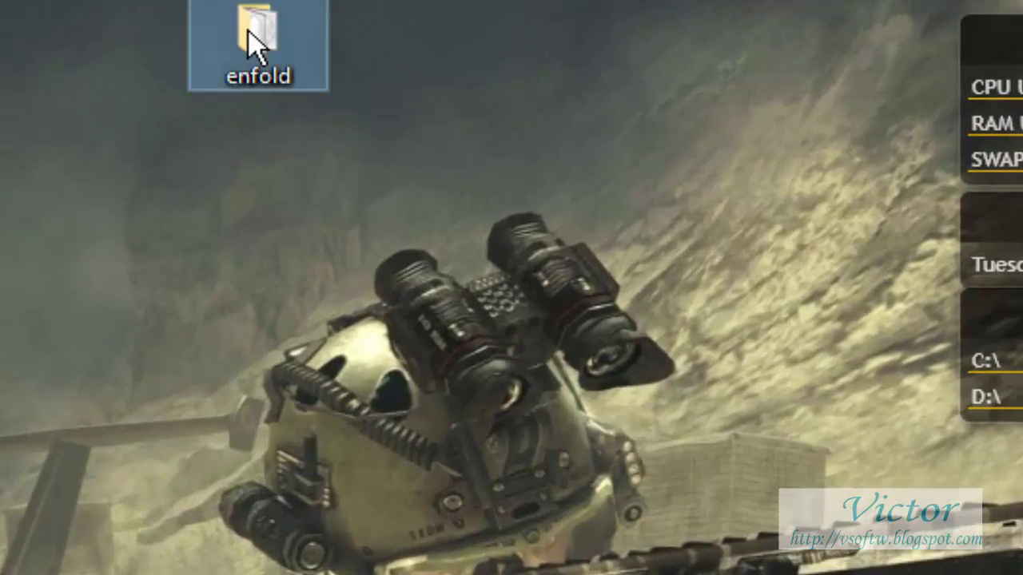
{"action": "right_click", "coordinate": [266, 18]}
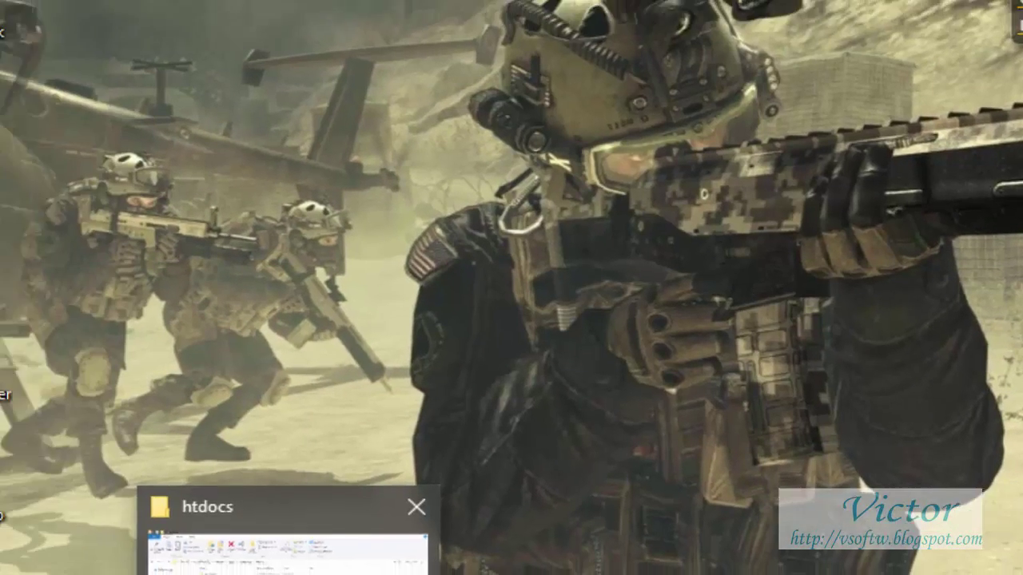
- Paste the enfold folder into xampp\apps\wordpress\htdocs\wp-content\themes
{"action": "left_click", "coordinate": [272, 551]}
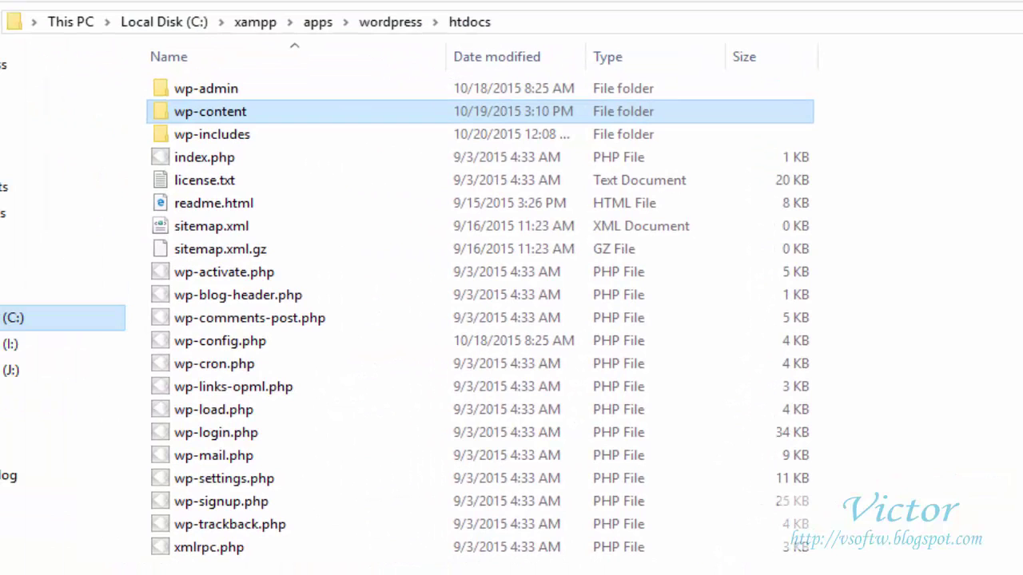
{"action": "left_click", "coordinate": [259, 24]}
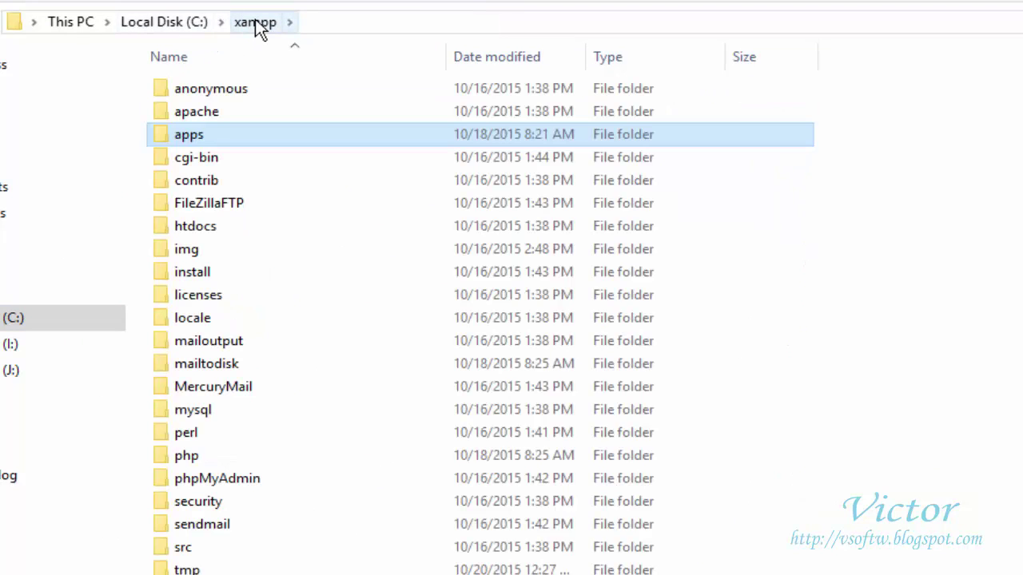
{"action": "double_click", "coordinate": [206, 137]}
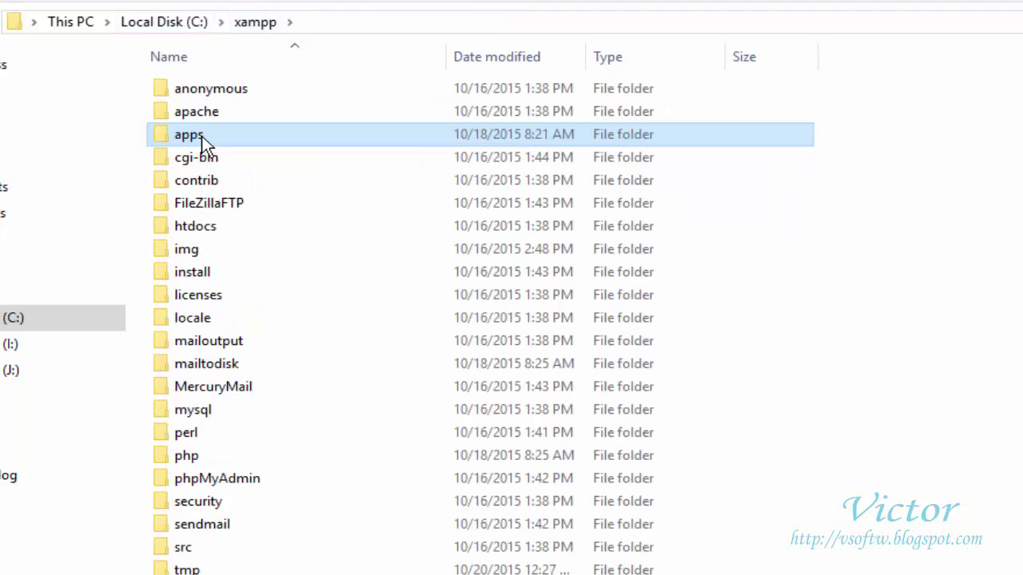
{"action": "double_click", "coordinate": [203, 117]}
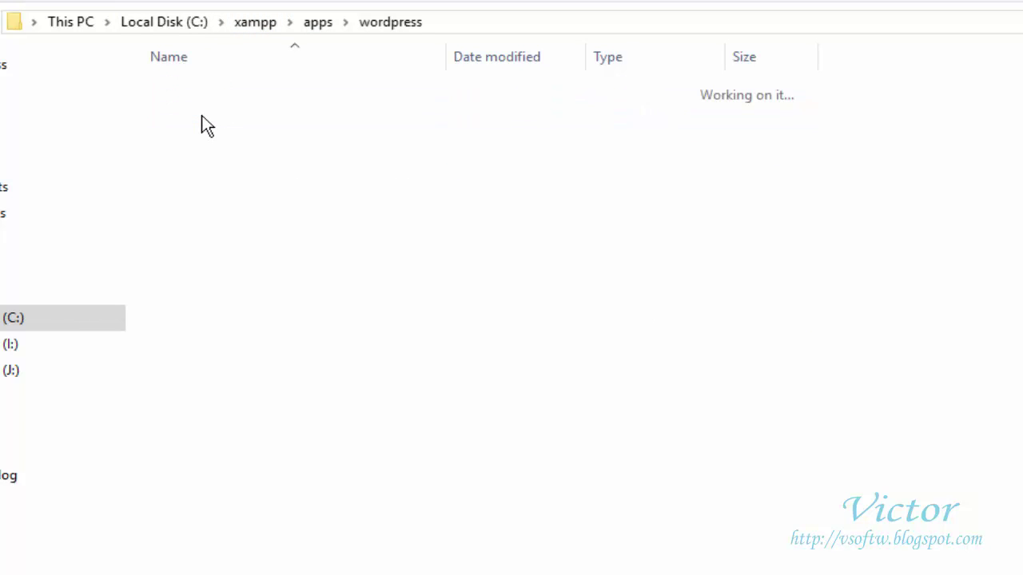
{"action": "left_click", "coordinate": [206, 119]}
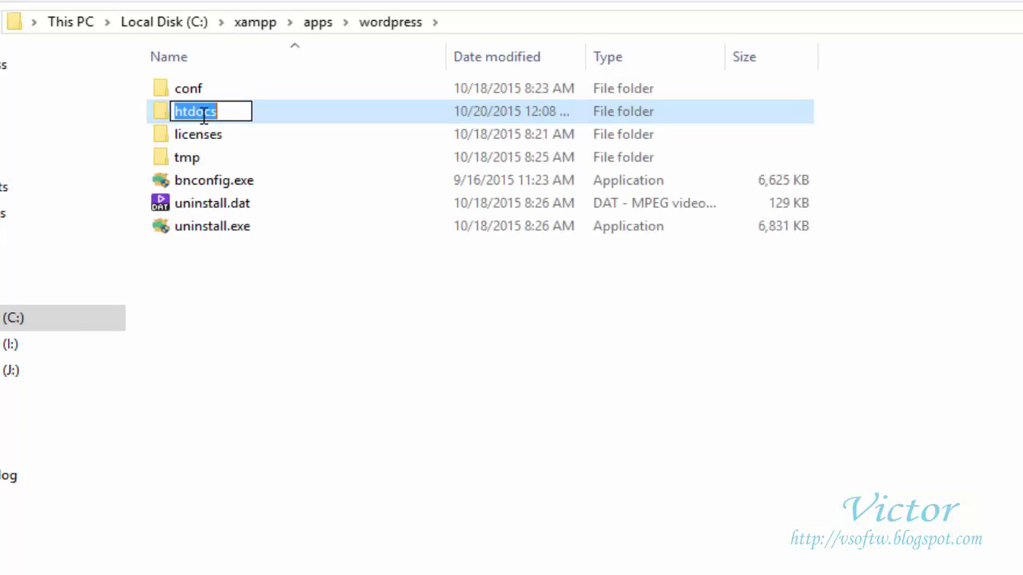
{"action": "left_click", "coordinate": [290, 119]}
{"action": "double_click", "coordinate": [289, 118]}
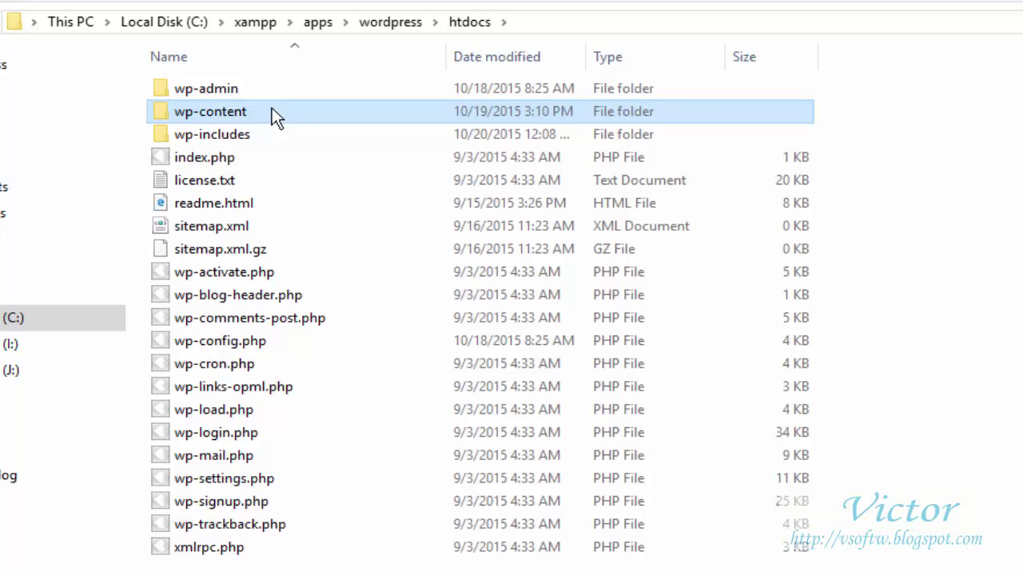
{"action": "mouse_move", "coordinate": [210, 112]}
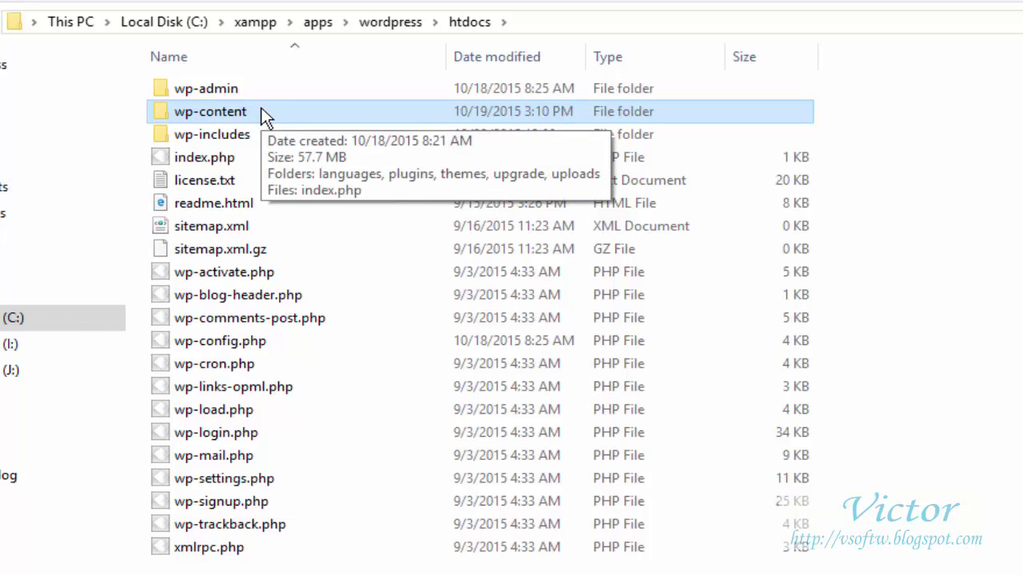
{"action": "left_click", "coordinate": [264, 117]}
{"action": "double_click", "coordinate": [265, 117]}
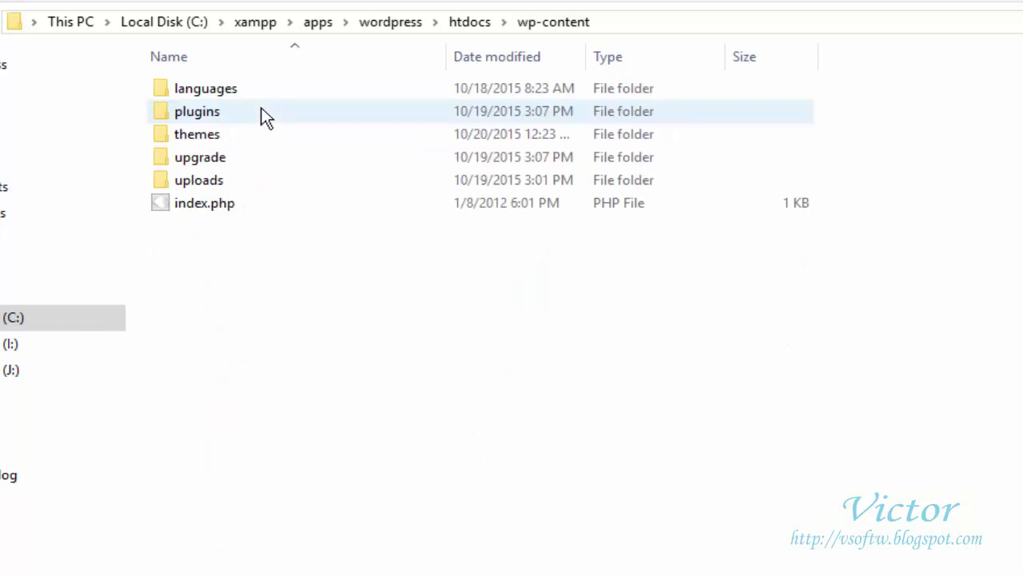
{"action": "double_click", "coordinate": [218, 135]}
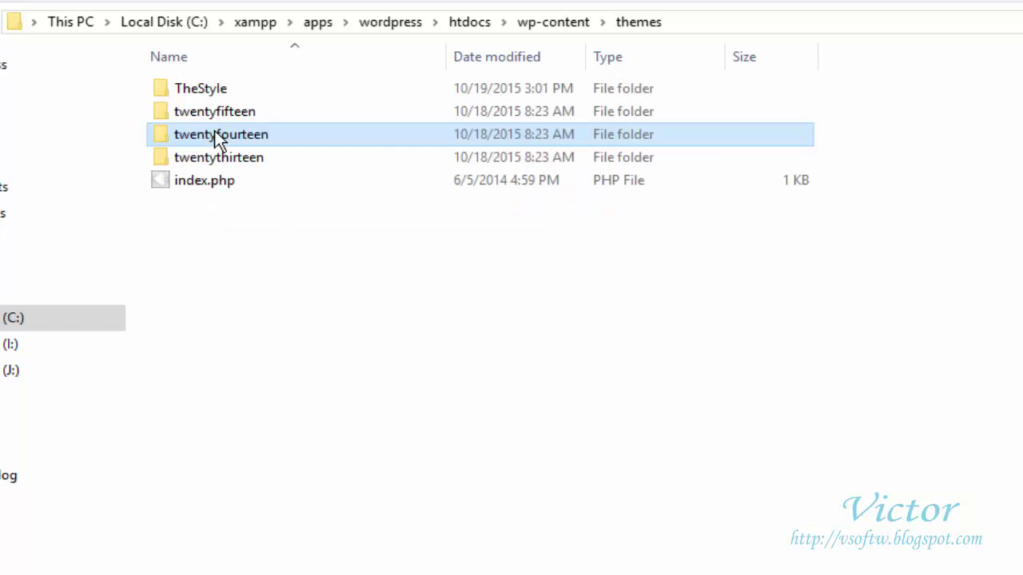
{"action": "right_click", "coordinate": [212, 217]}
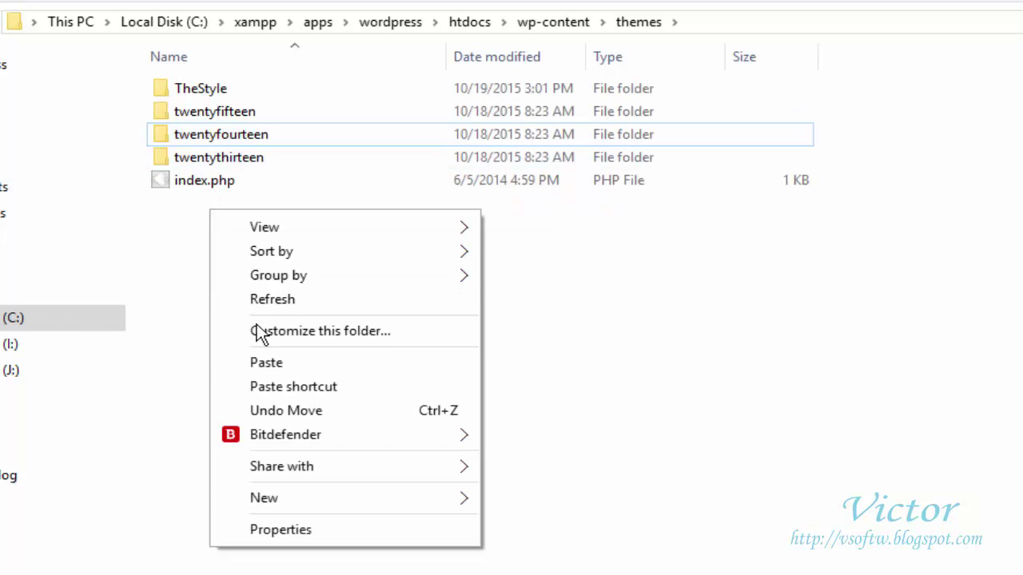
{"action": "left_click", "coordinate": [260, 360]}
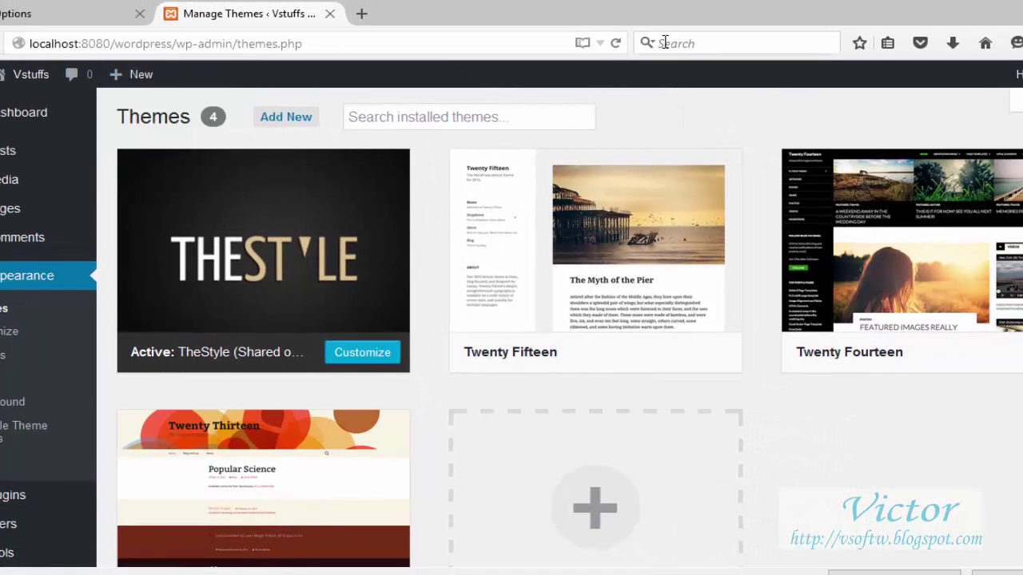
- Reload the Themes page and open the Enfold theme's Live Preview in the customizer
{"action": "left_click", "coordinate": [618, 43]}
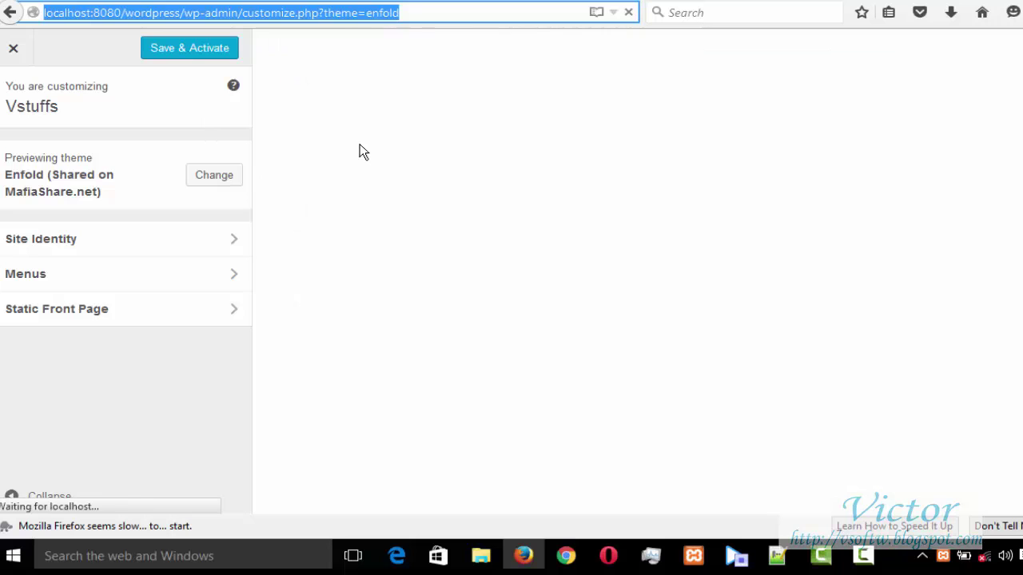
{"action": "left_click", "coordinate": [462, 142]}
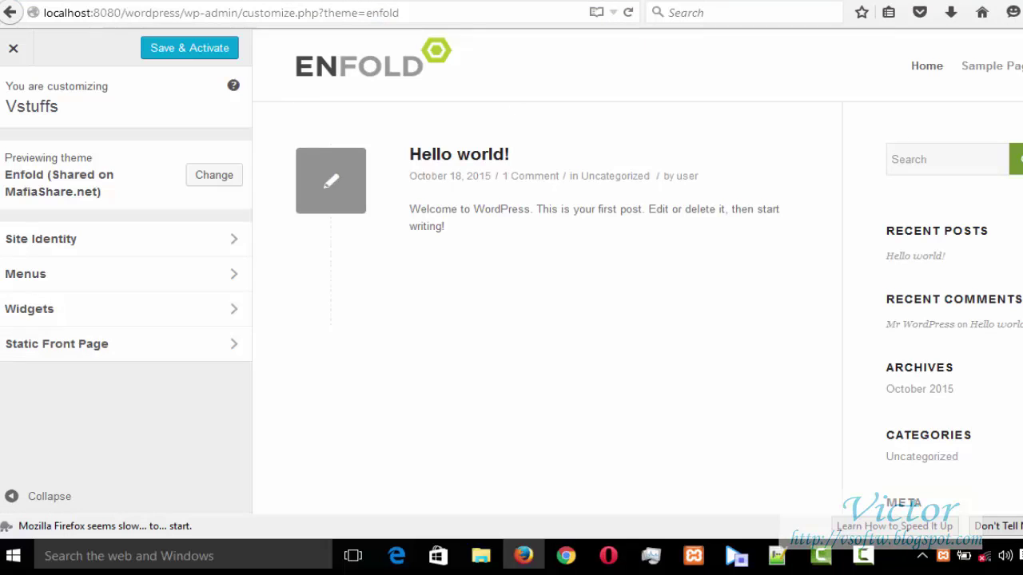
{"action": "scroll", "coordinate": [548, 271], "scroll_direction": "down", "scroll_amount": 3}
{"action": "scroll", "coordinate": [547, 272], "scroll_direction": "down", "scroll_amount": 2}
{"action": "scroll", "coordinate": [547, 271], "scroll_direction": "up", "scroll_amount": 5}
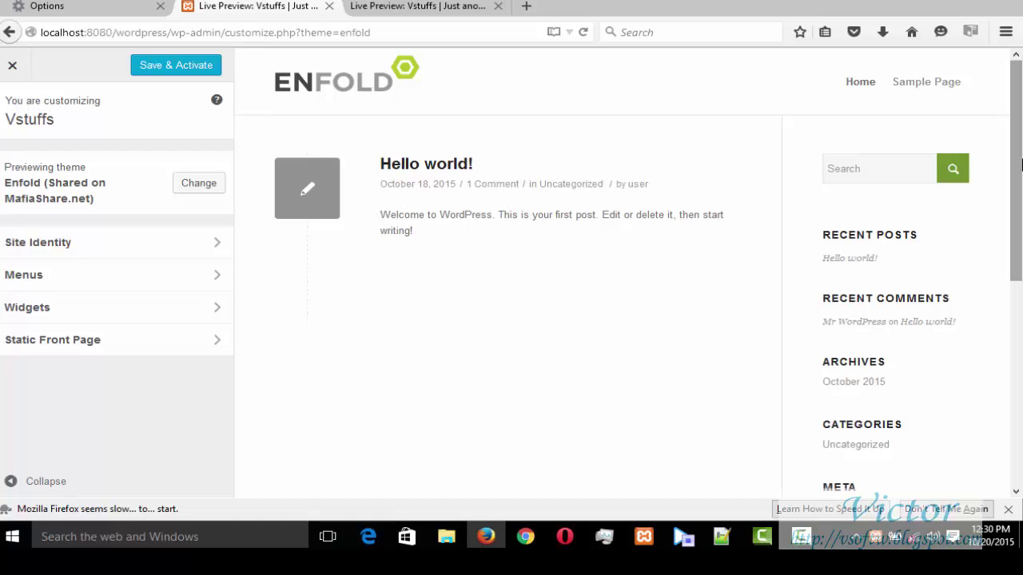
- Bring File Explorer forward showing enfold alongside TheStyle and the Twenty themes
{"action": "left_click", "coordinate": [446, 536]}
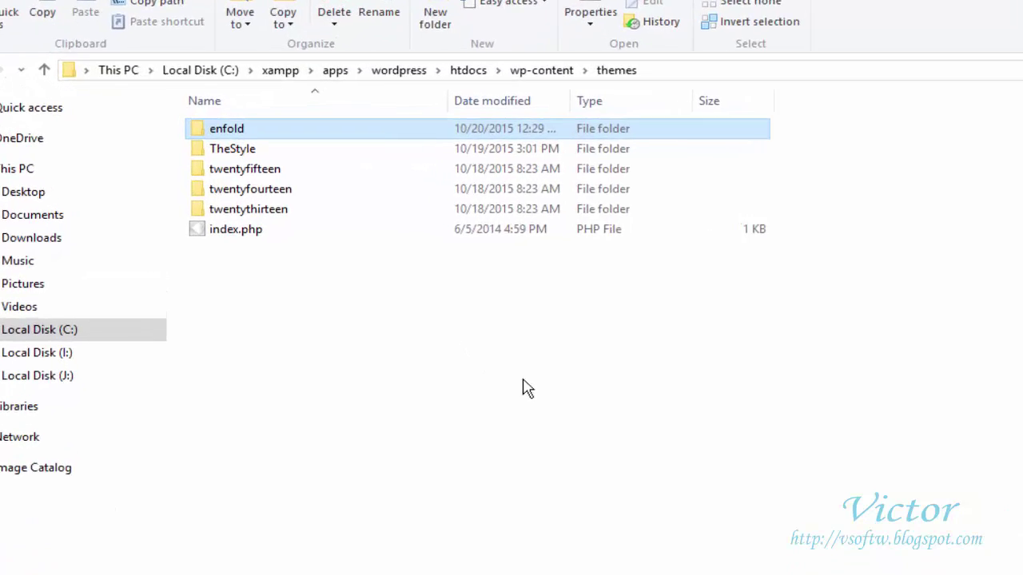